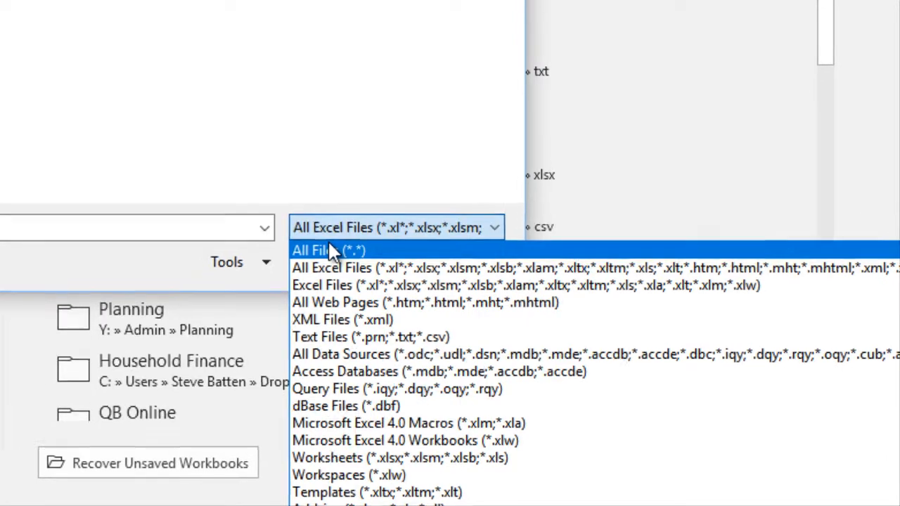
- Show all file types and open 2007 Invoice (With Sales Tax Preference=on).iif from the Invoice (AR) folder of QB 2007 & Enterprise 7.0 and later
click(329, 248)
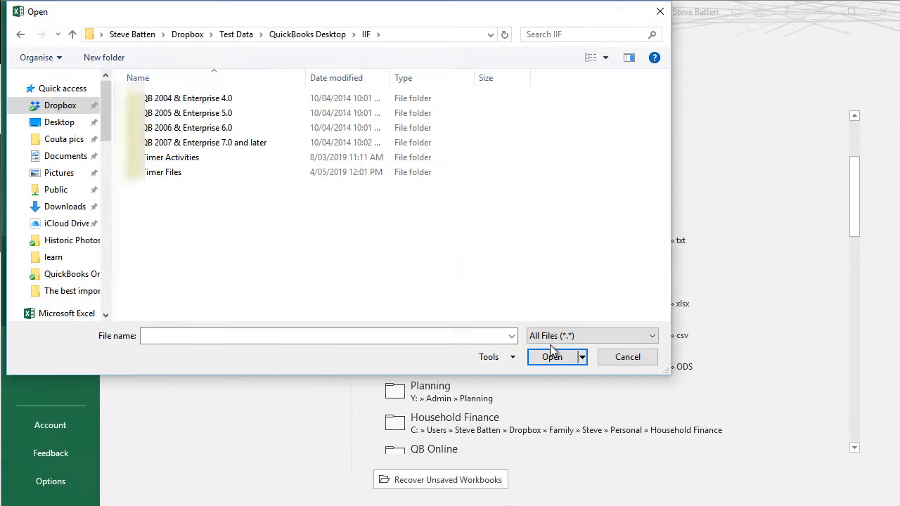
scroll(190, 91, down, 3)
click(188, 82)
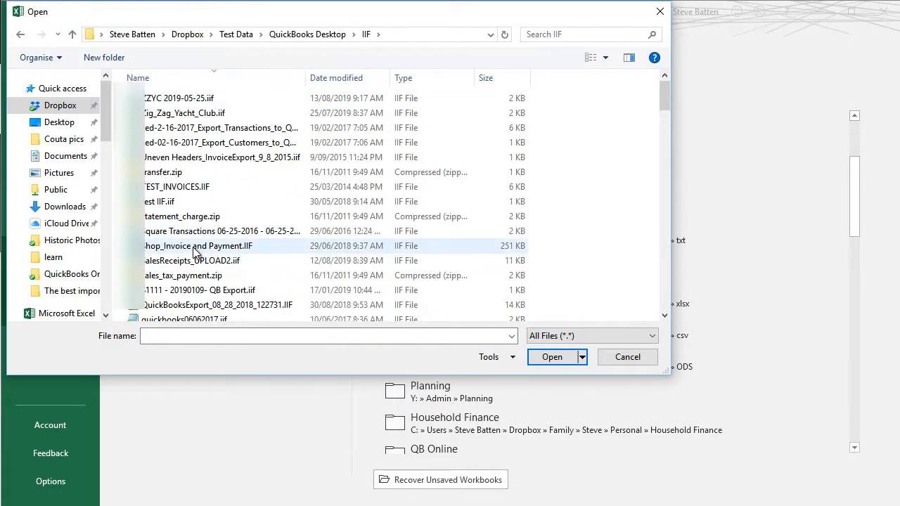
scroll(207, 185, down, 4)
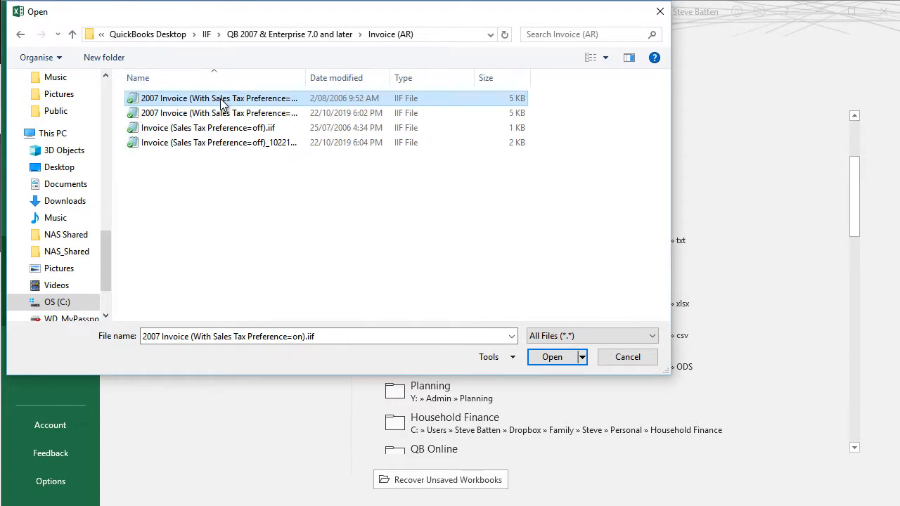
click(552, 358)
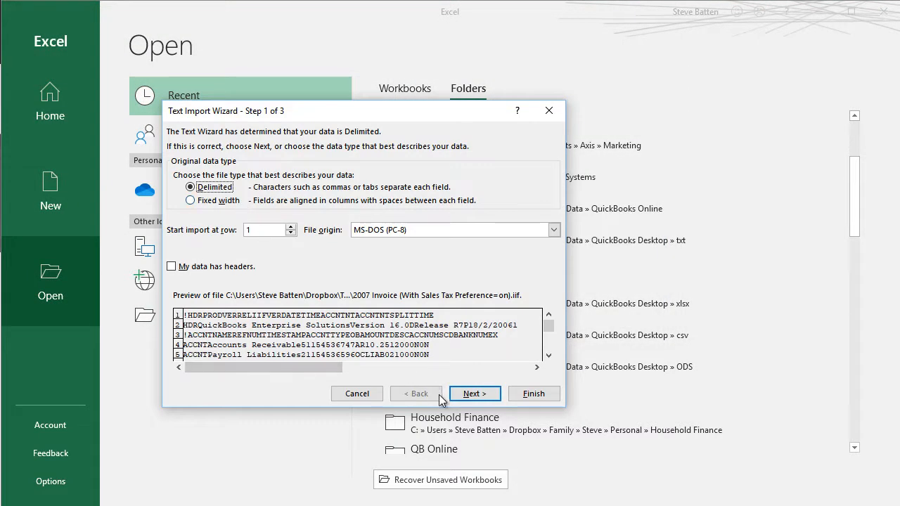
- Import the text as delimited data with Tab as the delimiter and the General column format
click(469, 394)
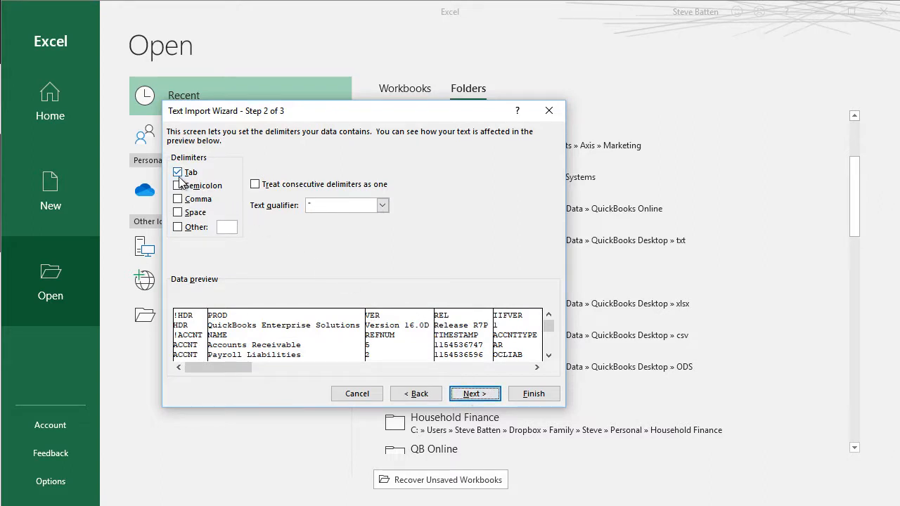
click(476, 395)
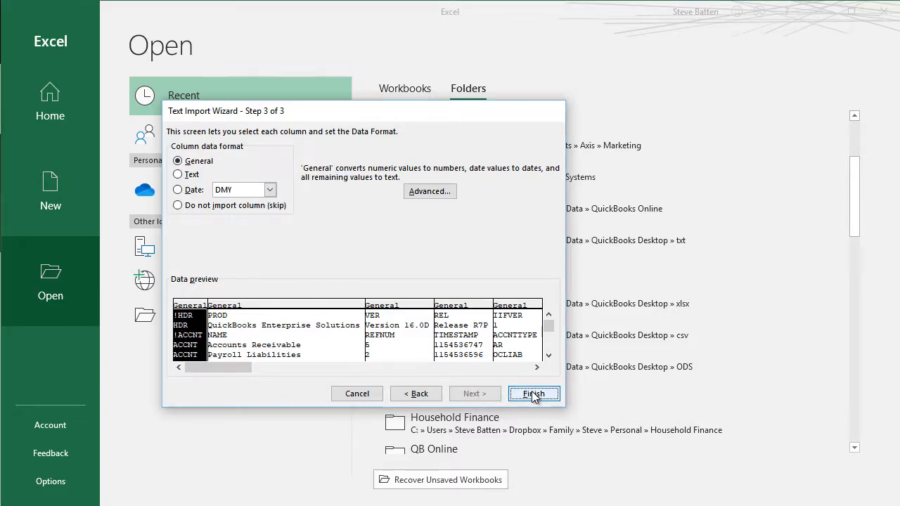
click(534, 394)
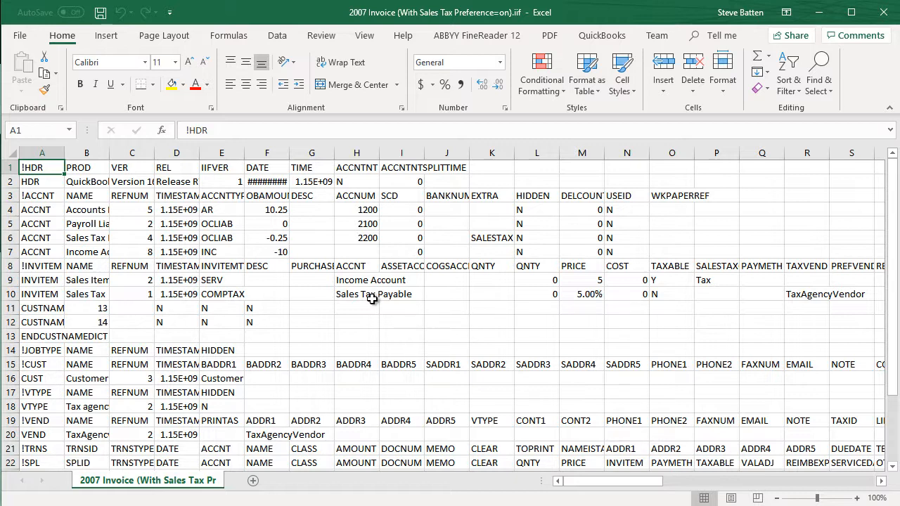
- Examine the account, item, customer and invoice transaction sections of the IIF worksheet
click(44, 196)
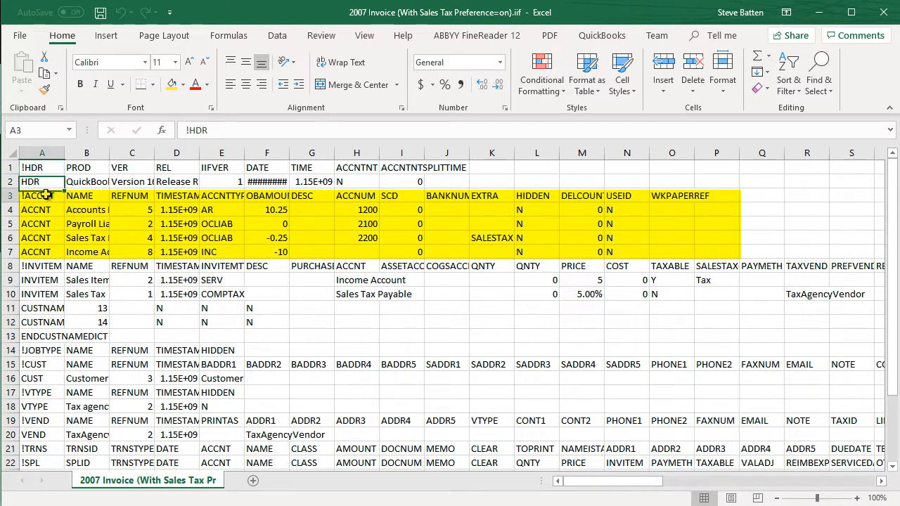
click(44, 266)
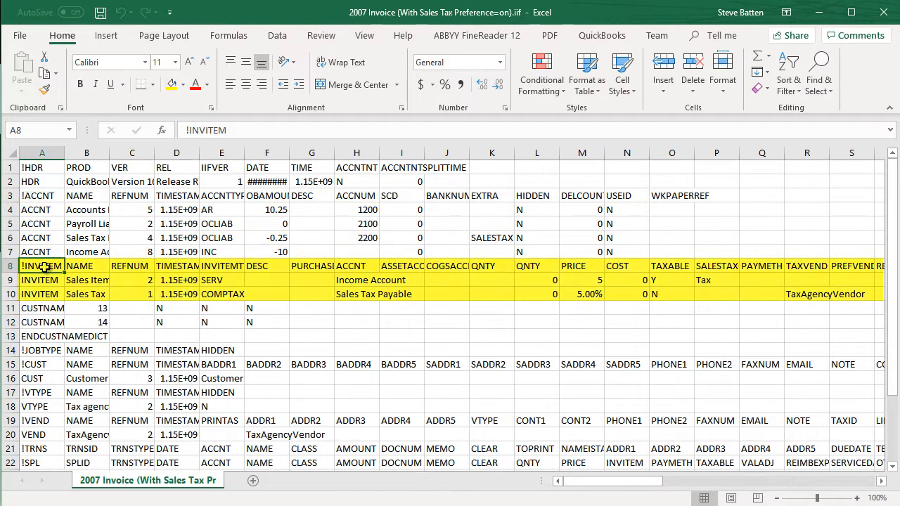
click(48, 364)
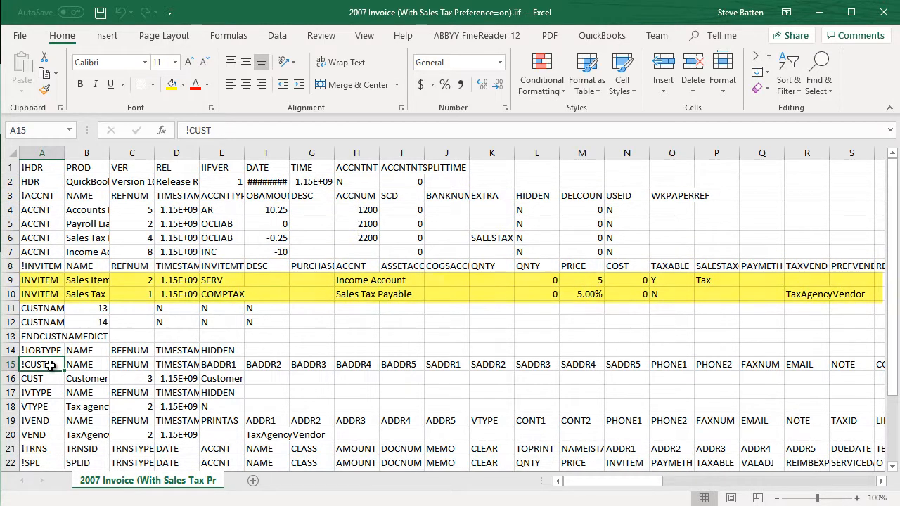
scroll(48, 365, down, 2)
scroll(47, 365, down, 1)
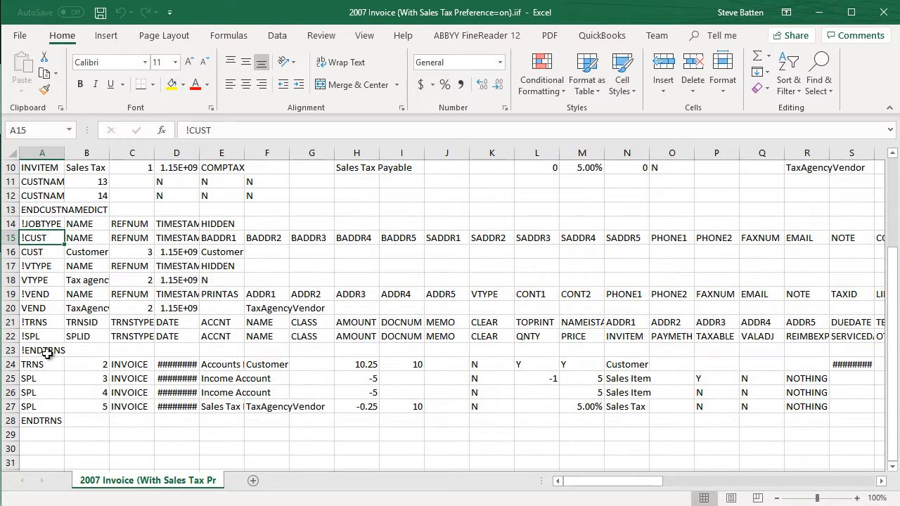
click(133, 364)
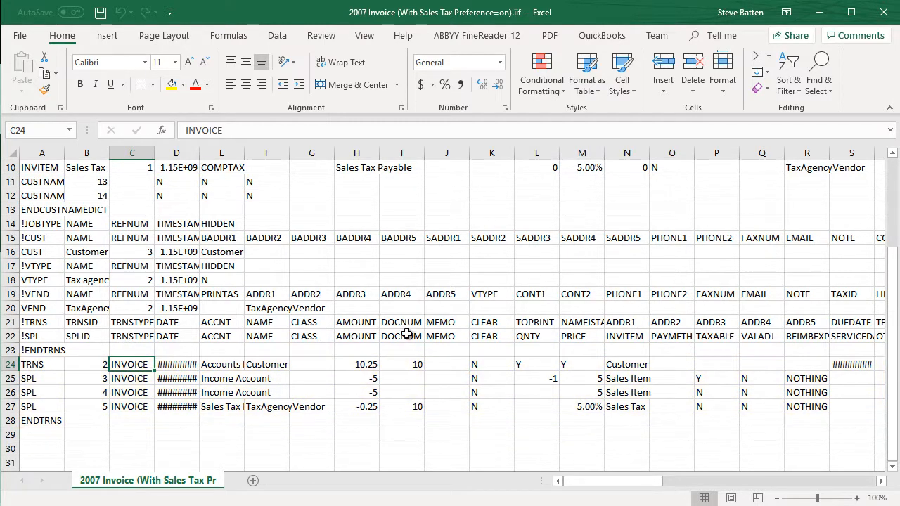
- Set the INVITEM values of the invoice's two sales item lines to Green Widgit in N25 and Red Widgit in N26
click(627, 378)
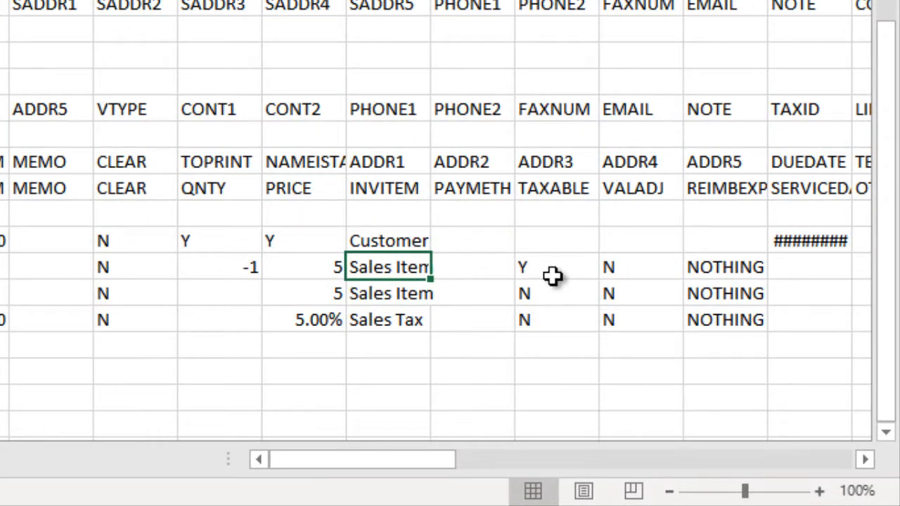
text(Green Widgit)
key(Return)
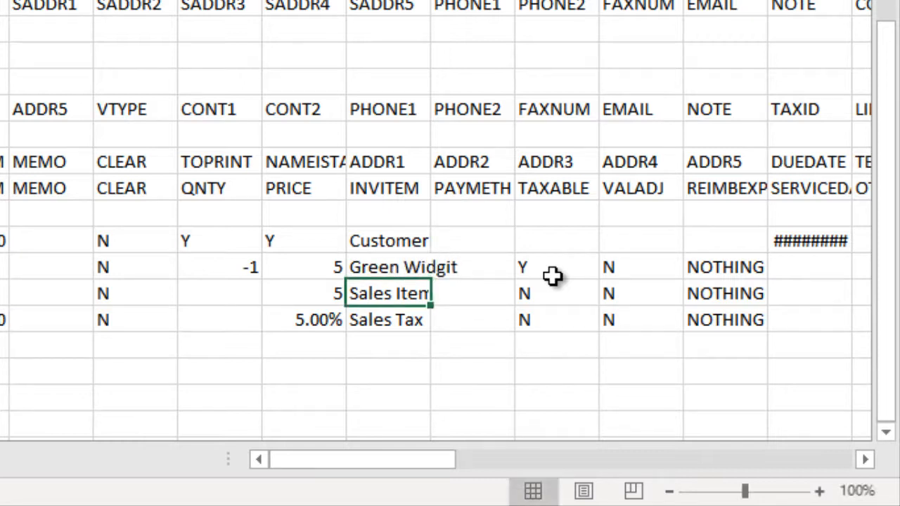
text(REd)
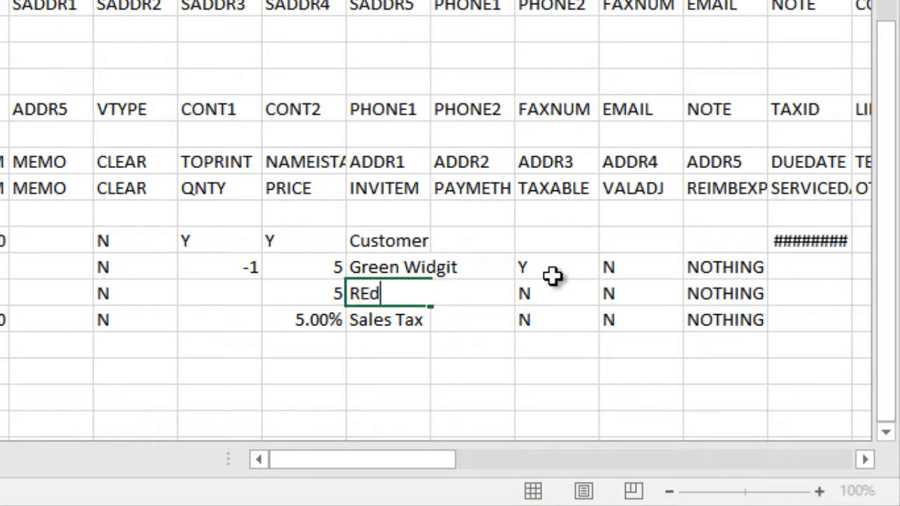
text( Widgit)
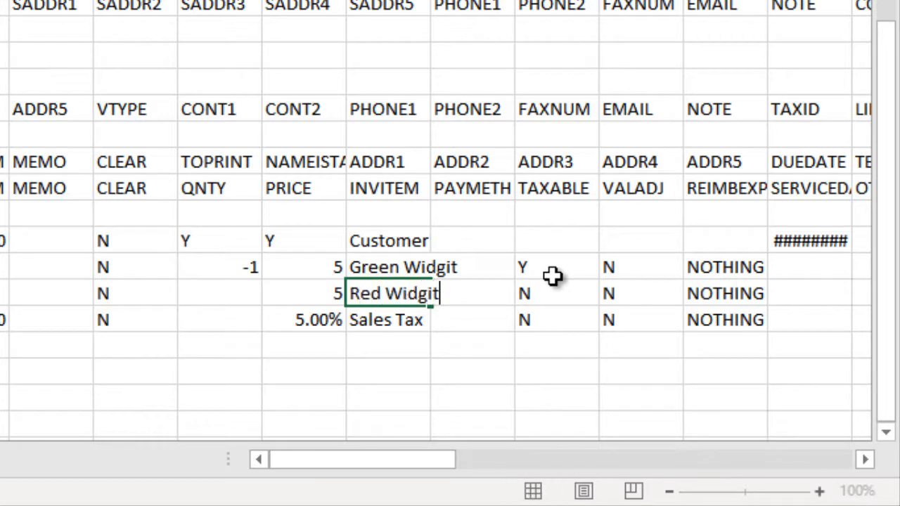
key(Return)
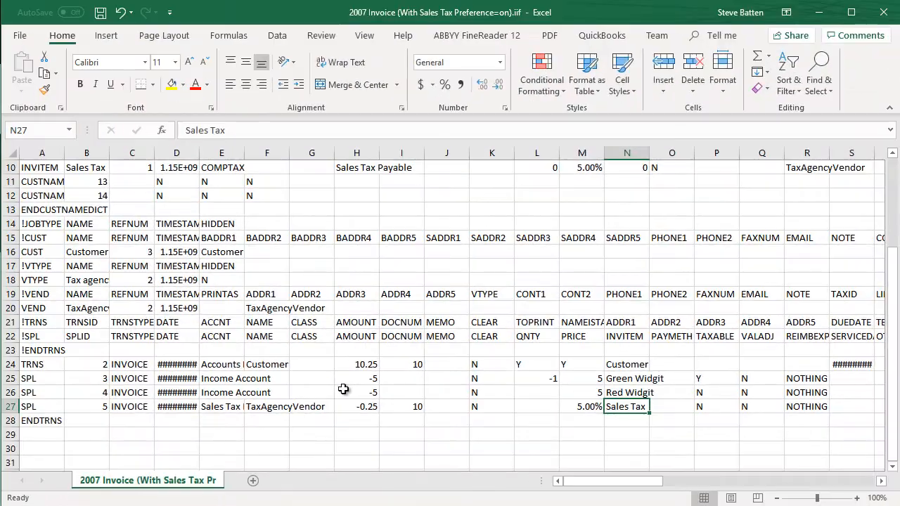
- Save the edited IIF file under its current name
click(21, 36)
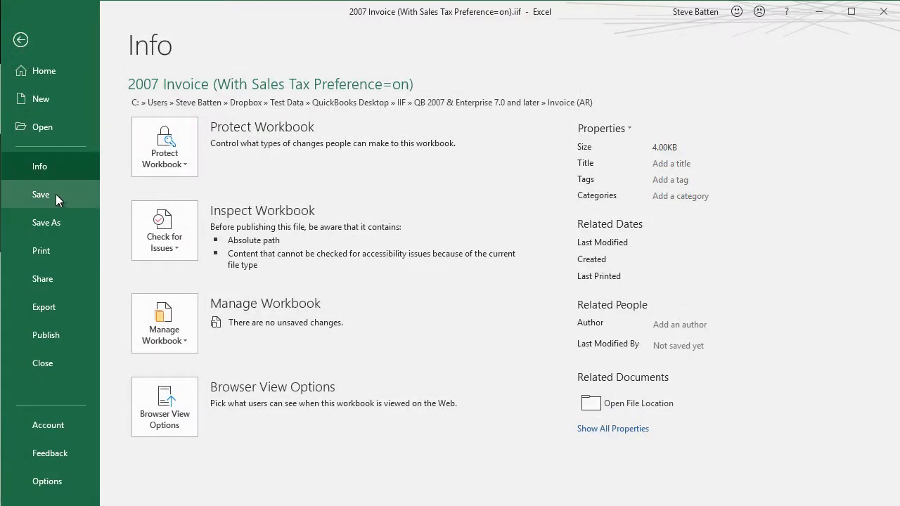
click(55, 194)
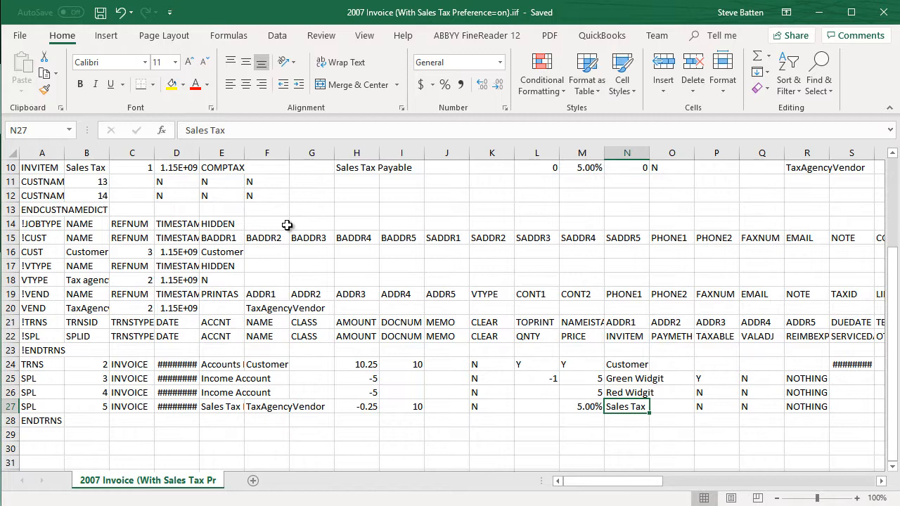
scroll(298, 236, up, 2)
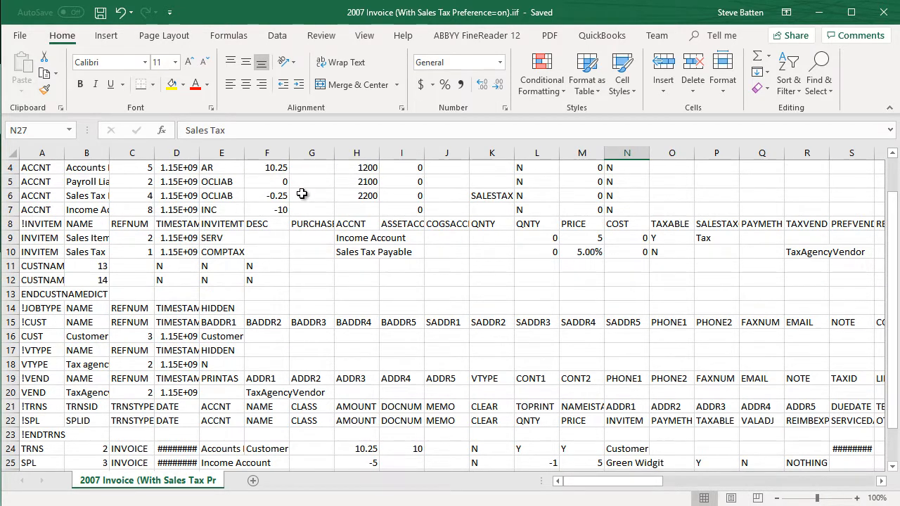
scroll(301, 193, up, 1)
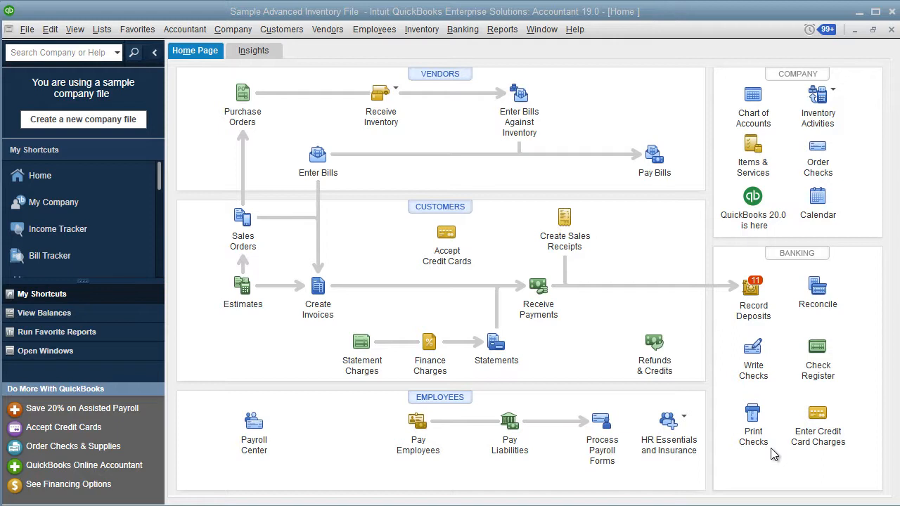
- Switch to QuickBooks and try to import Full Invoice w tax.iif with the reviewed IIF import, allowing all windows to close
click(27, 30)
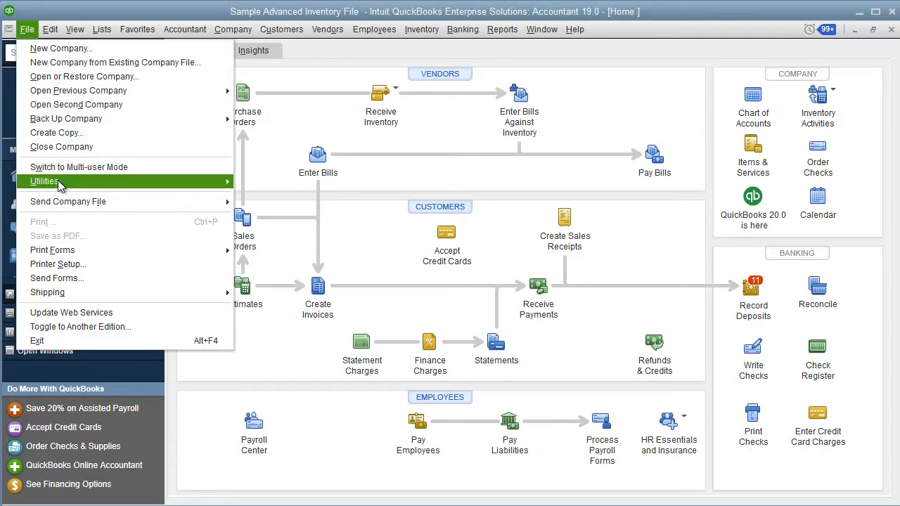
mouse_move(59, 185)
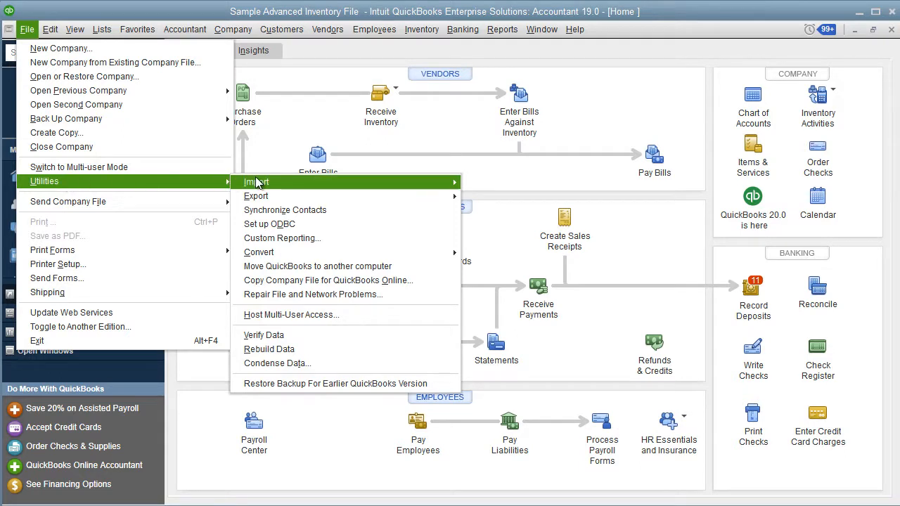
mouse_move(263, 182)
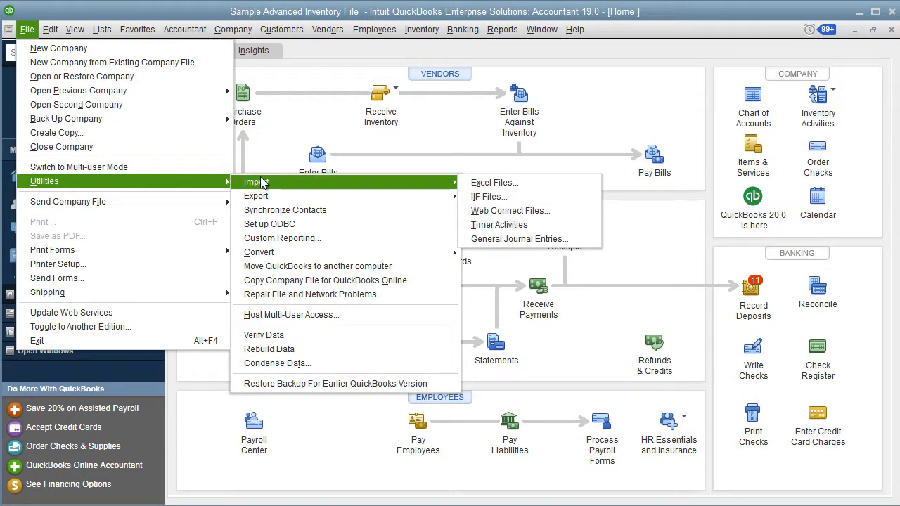
click(490, 199)
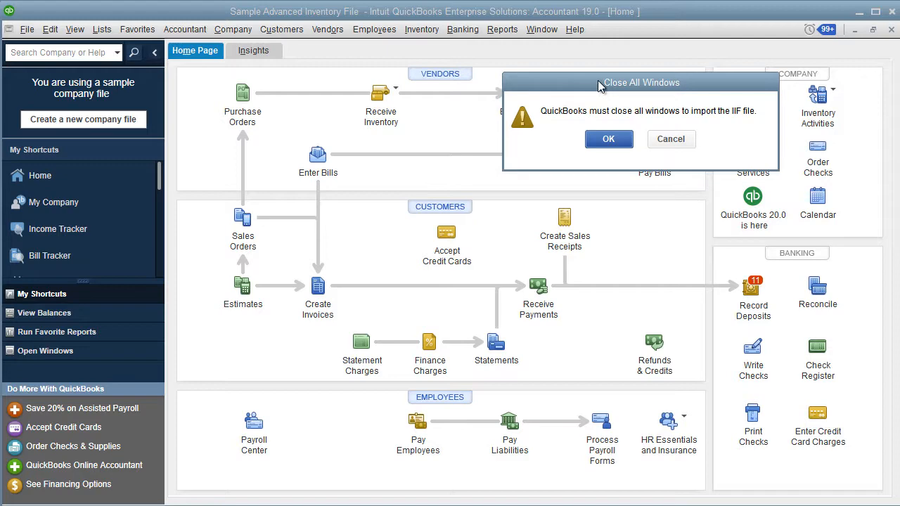
click(602, 140)
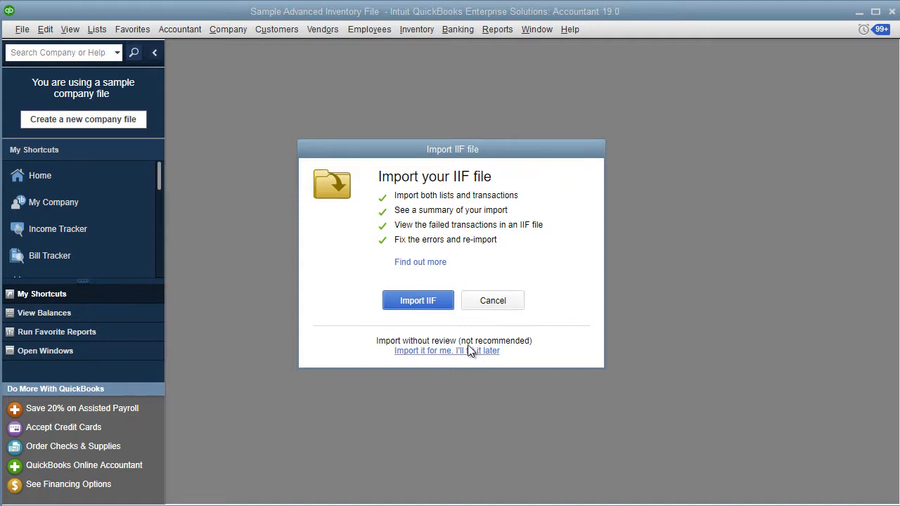
click(436, 302)
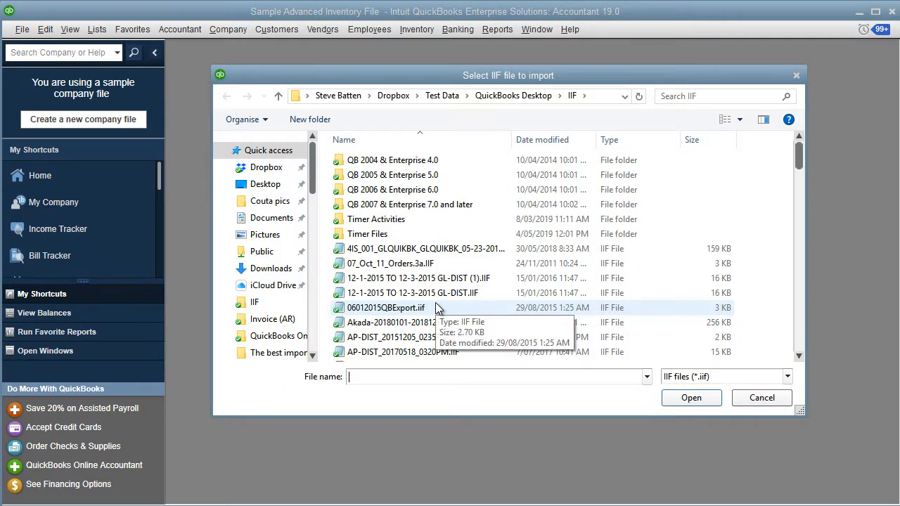
click(678, 400)
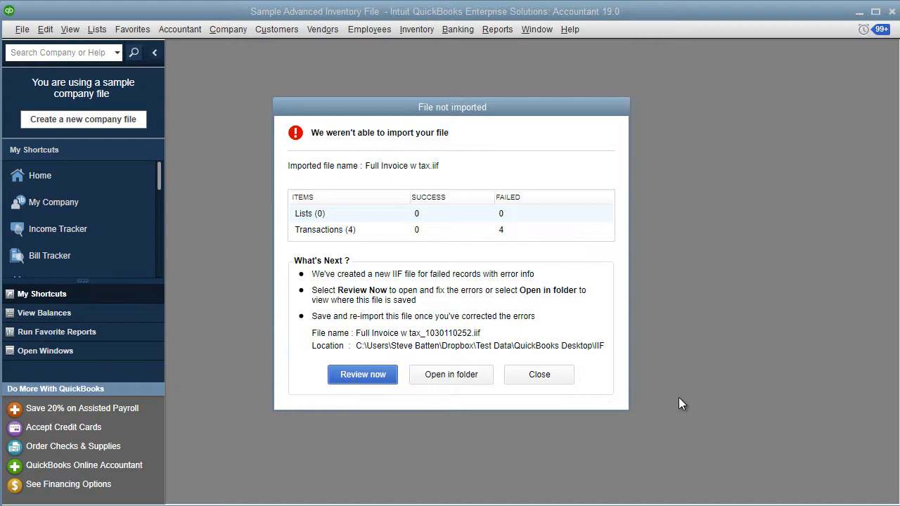
- Review the failed-records file and examine the item names flagged in the first transaction's error lines
click(388, 377)
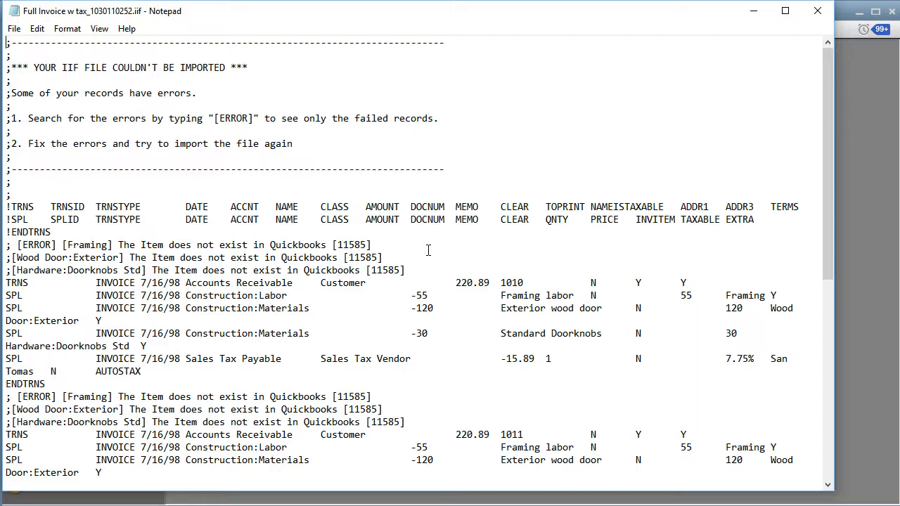
drag(18, 245, 65, 250)
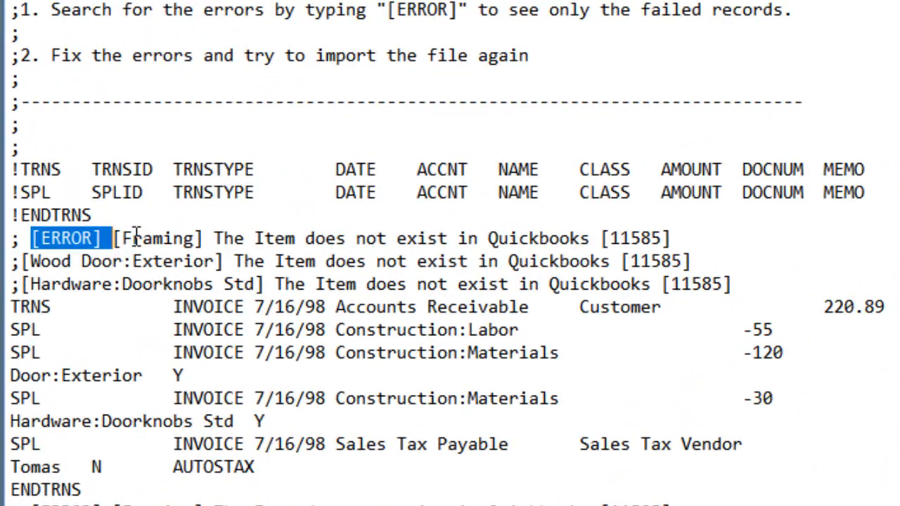
drag(123, 239, 195, 239)
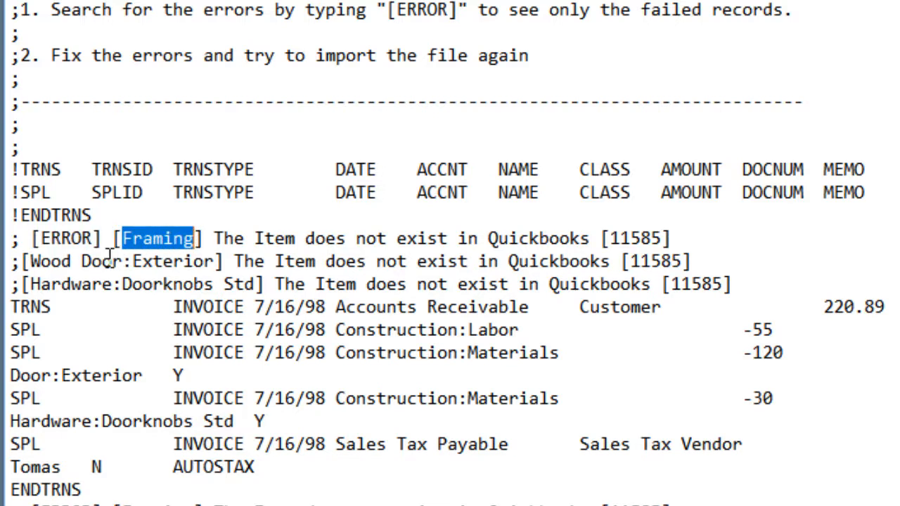
drag(32, 261, 215, 262)
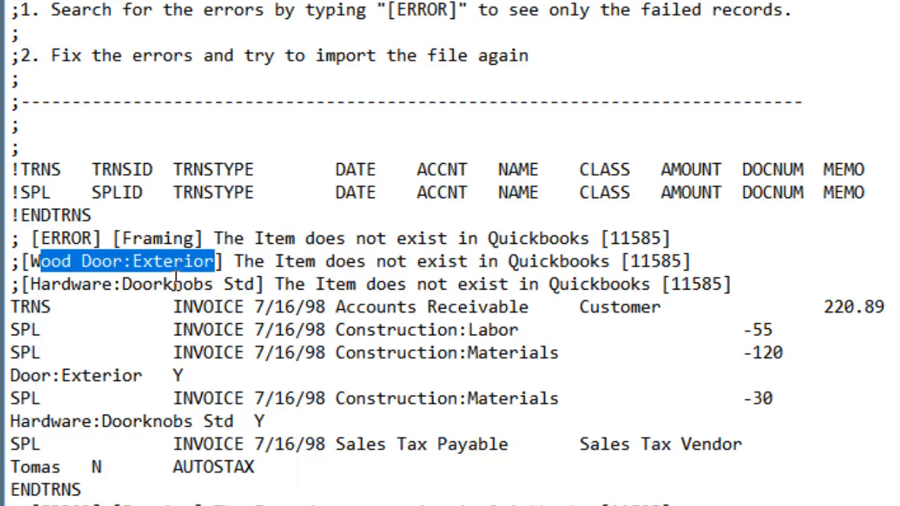
click(53, 284)
drag(73, 283, 253, 278)
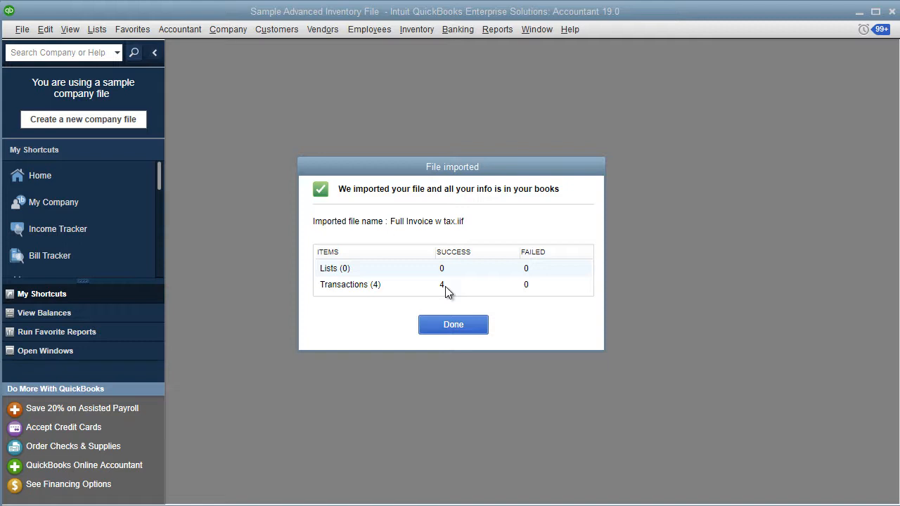
- Close the import summary and find invoice number 1011 from the Create Invoices window
click(453, 326)
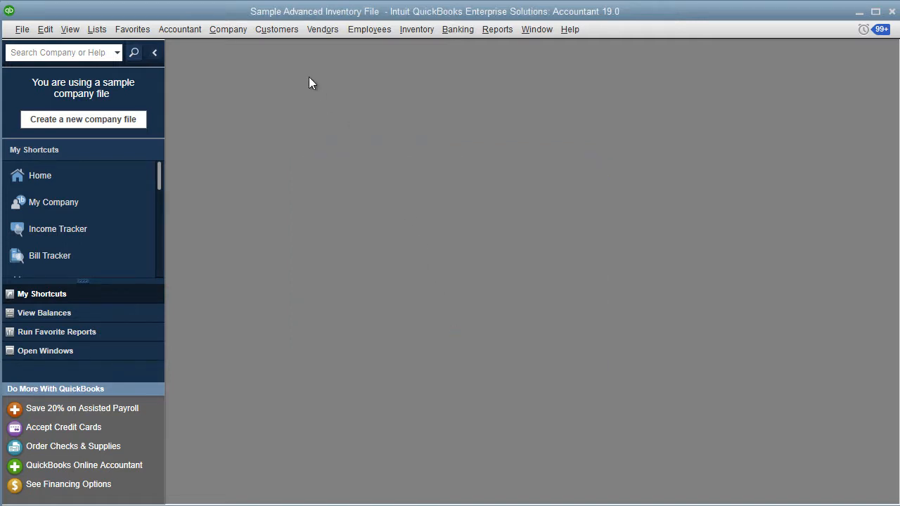
click(278, 30)
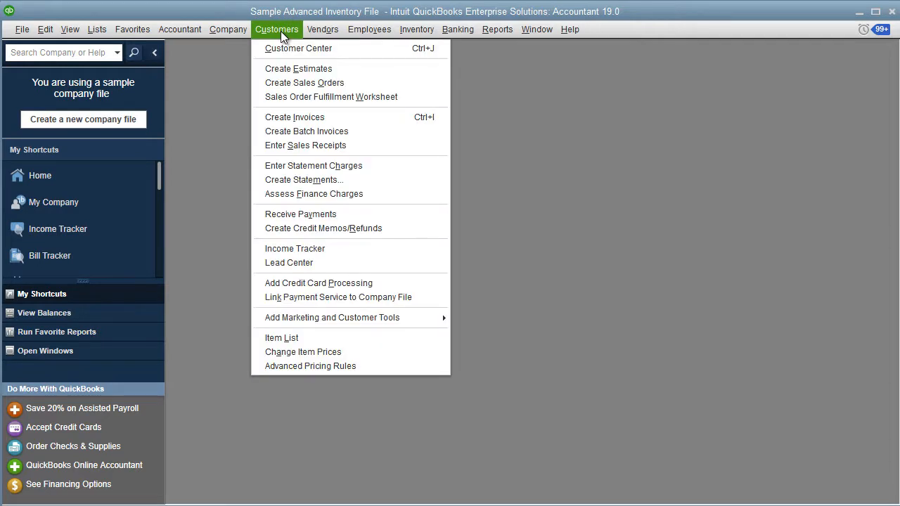
click(294, 118)
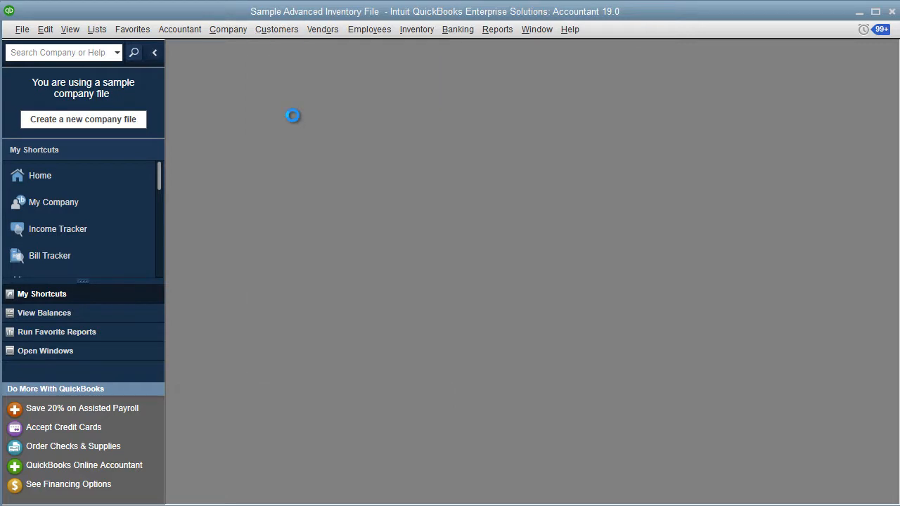
key(ctrl+f)
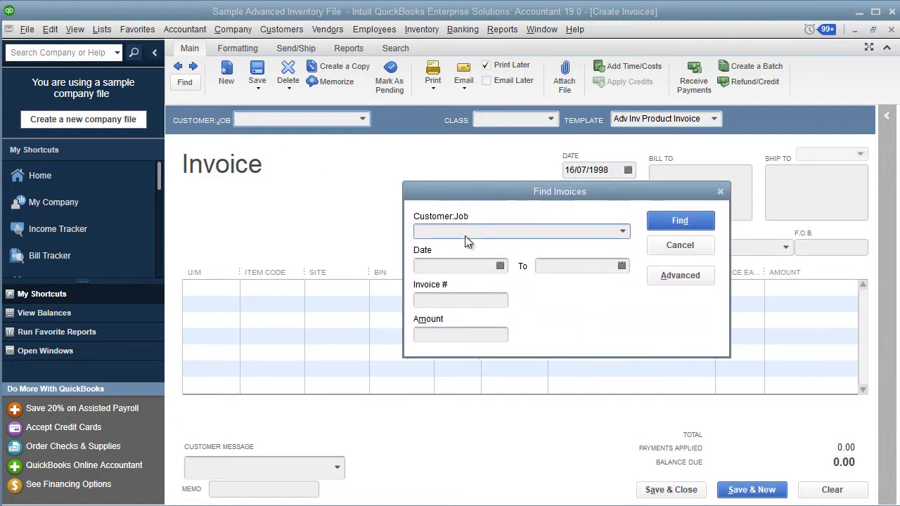
click(457, 300)
text(1011)
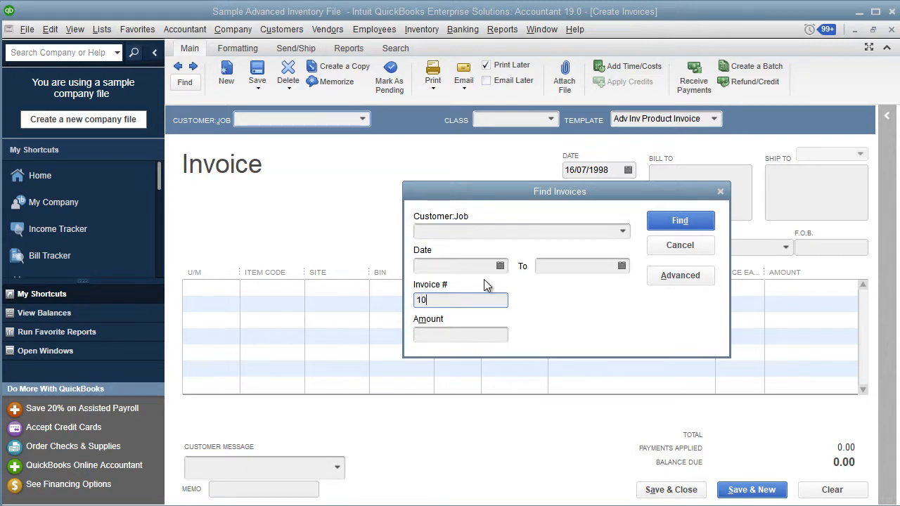
click(699, 222)
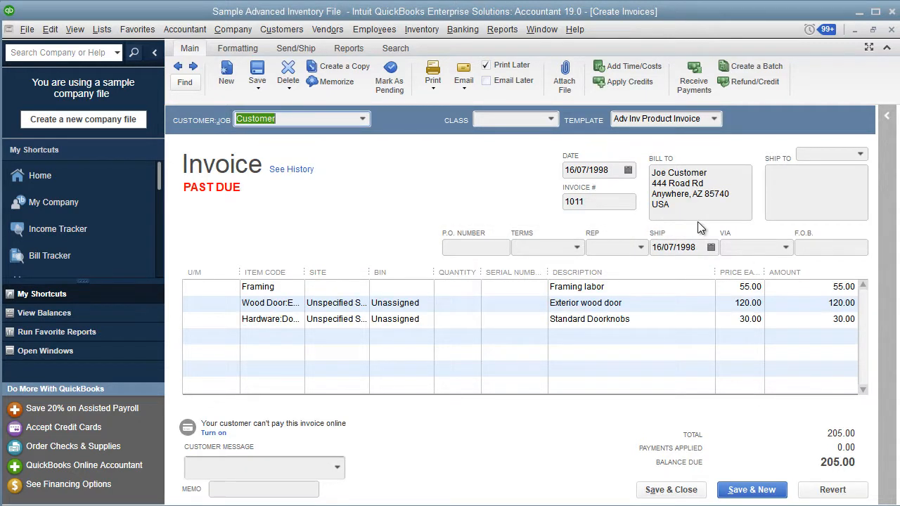